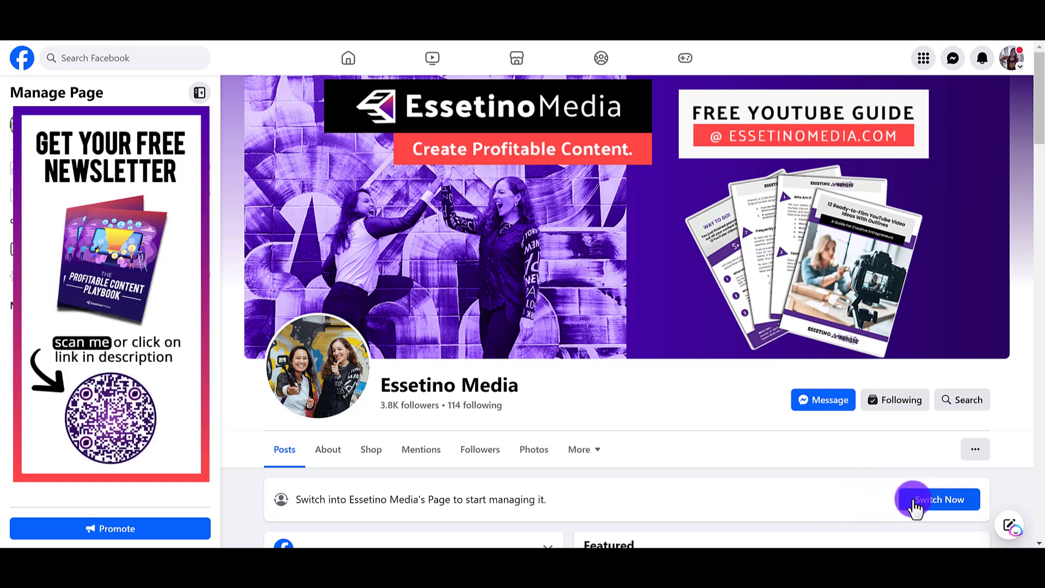
Switch to managing the Essetino Media Page and open its empty public Create post dialog.
{"action": "left_click", "coordinate": [914, 506]}
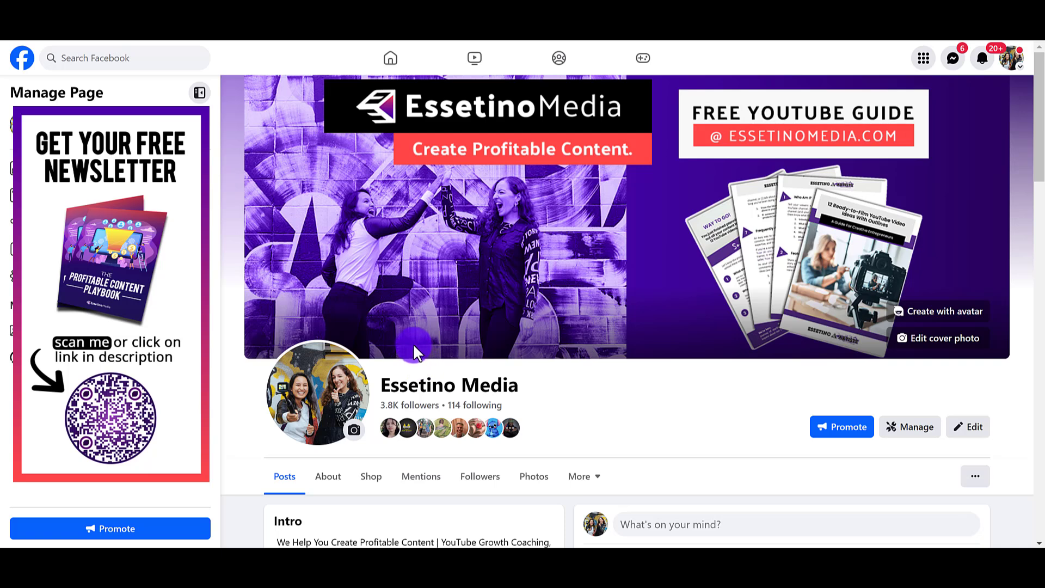
{"action": "scroll", "coordinate": [430, 359], "scroll_direction": "down", "scroll_amount": 4}
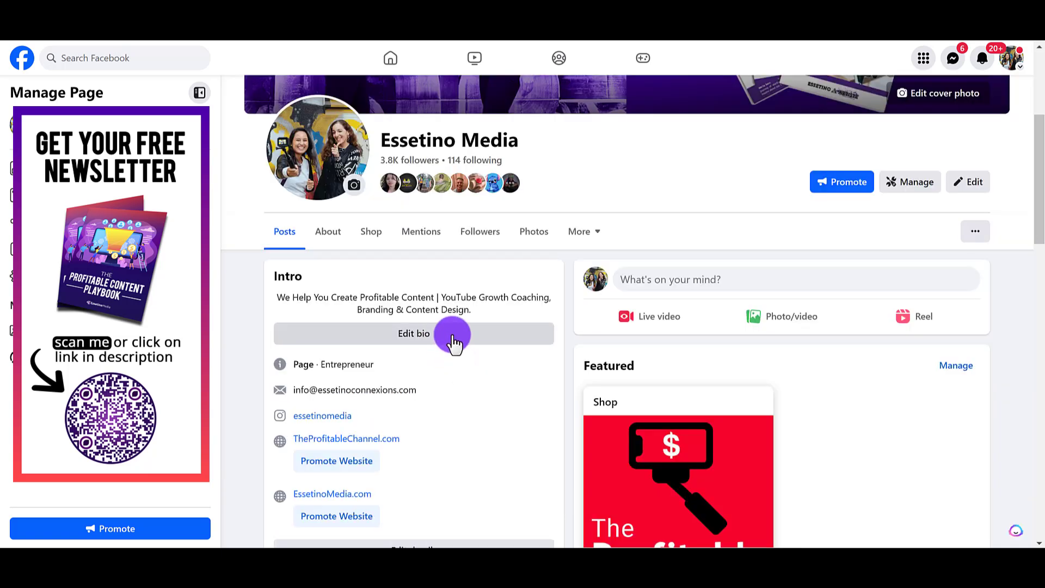
{"action": "scroll", "coordinate": [754, 402], "scroll_direction": "up", "scroll_amount": 4}
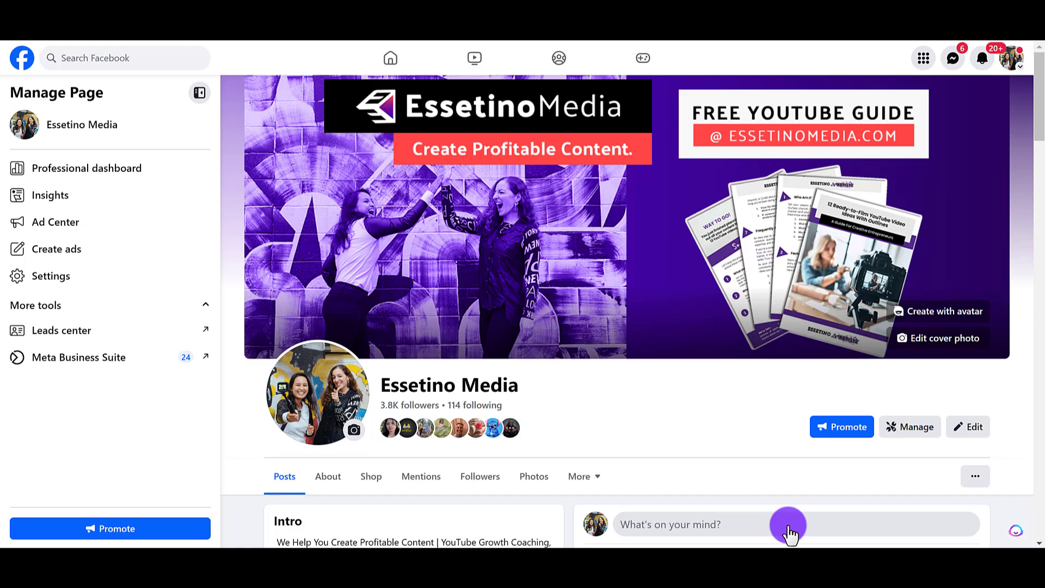
{"action": "scroll", "coordinate": [788, 527], "scroll_direction": "down", "scroll_amount": 3}
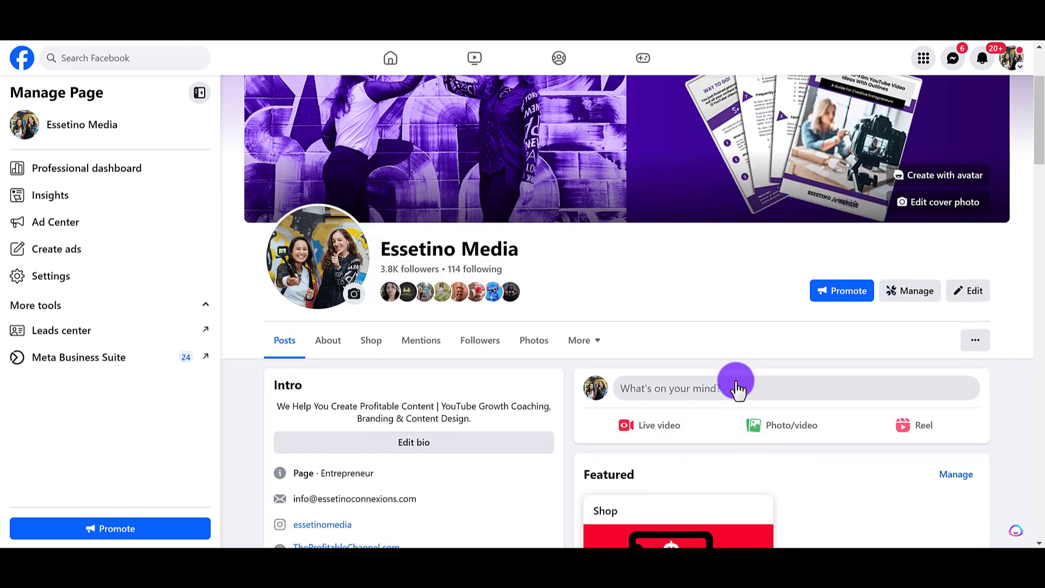
{"action": "left_click", "coordinate": [737, 388]}
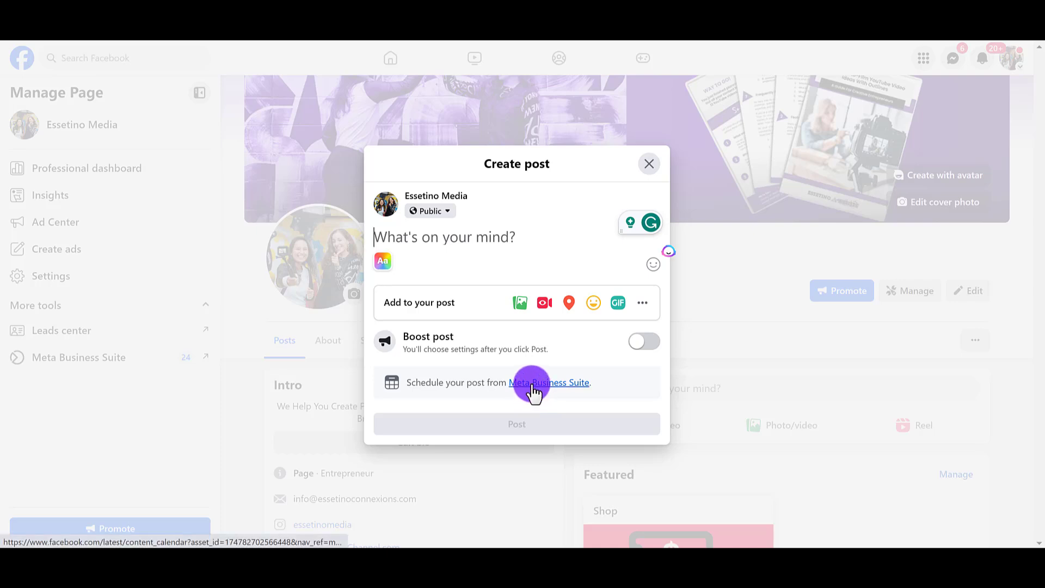
Open Meta Business Suite and start a Planner post for Essetino Media and essetinomedia.
{"action": "left_click", "coordinate": [532, 384]}
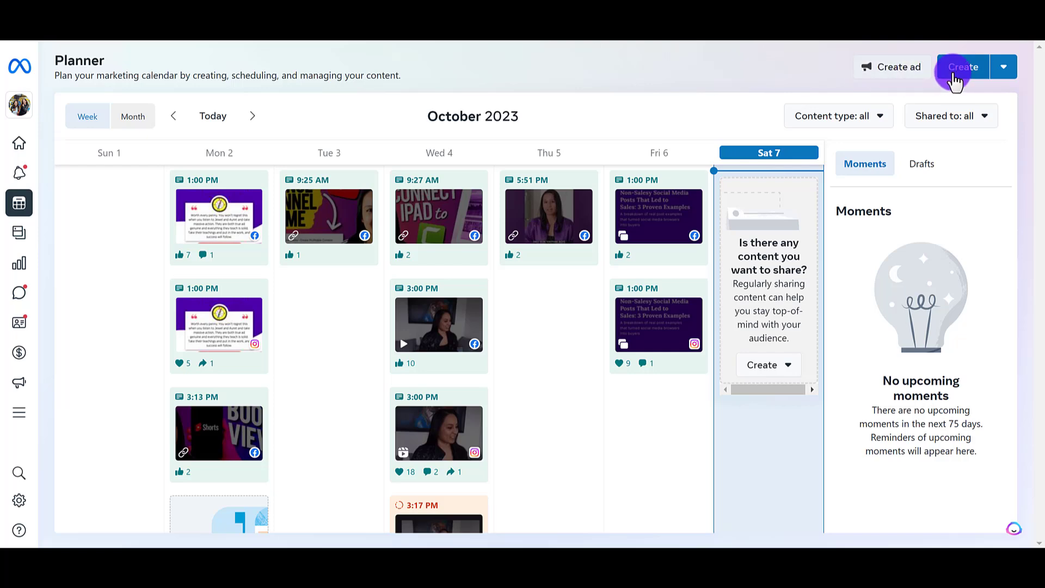
{"action": "left_click", "coordinate": [962, 67]}
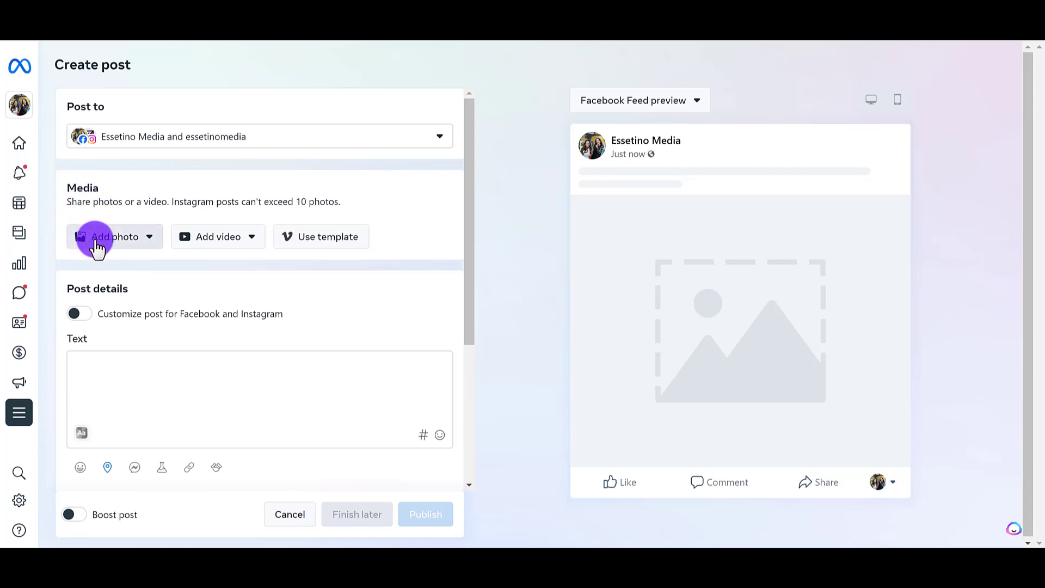
Upload the '92 - Unlocking...' holiday Amazon Influencer video from the desktop.
{"action": "left_click", "coordinate": [242, 249]}
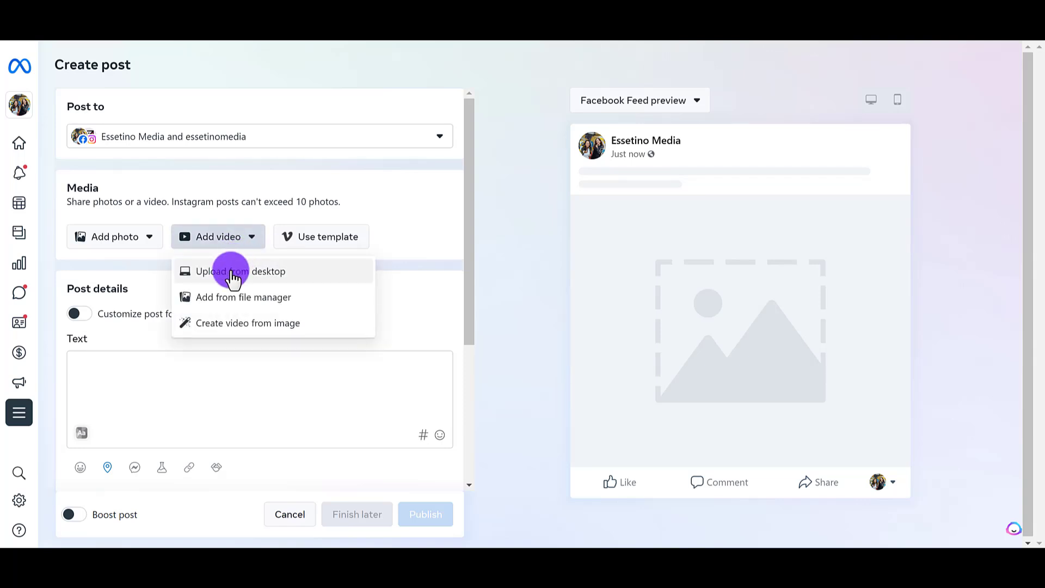
{"action": "left_click", "coordinate": [233, 273]}
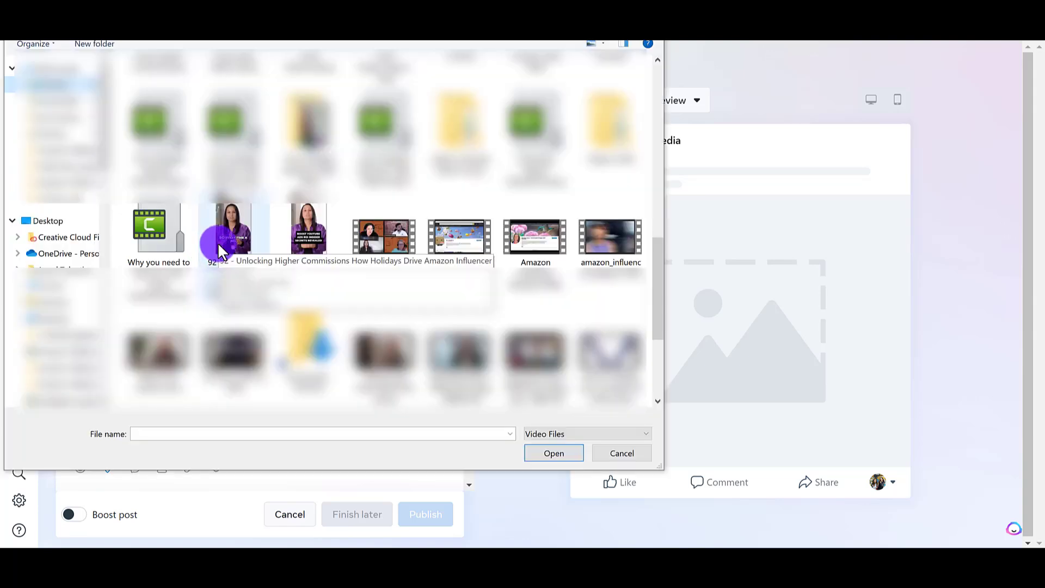
{"action": "double_click", "coordinate": [218, 243]}
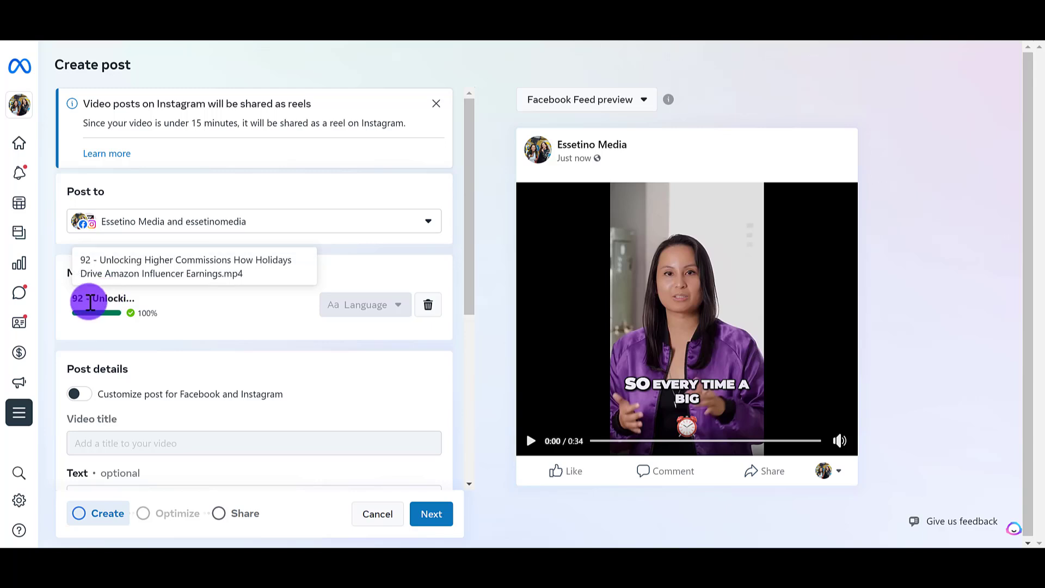
Paste the prepared holiday Amazon Influencer Program caption into the post text.
{"action": "scroll", "coordinate": [168, 345], "scroll_direction": "down", "scroll_amount": 2}
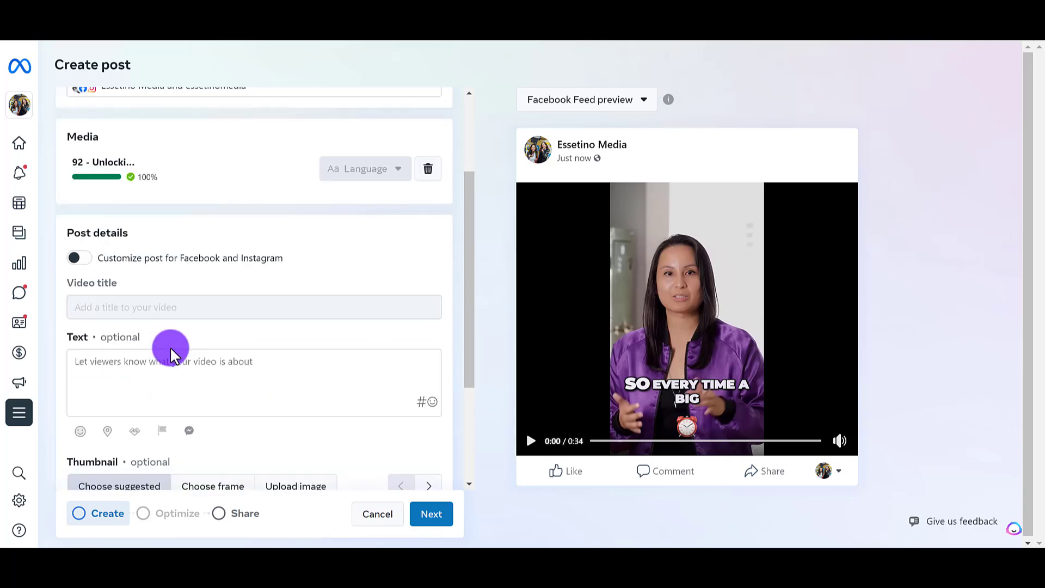
{"action": "left_click", "coordinate": [154, 375]}
{"action": "type", "text": "This is why I love the holidays when doing the Amazon Influencer Program 😎 →"}
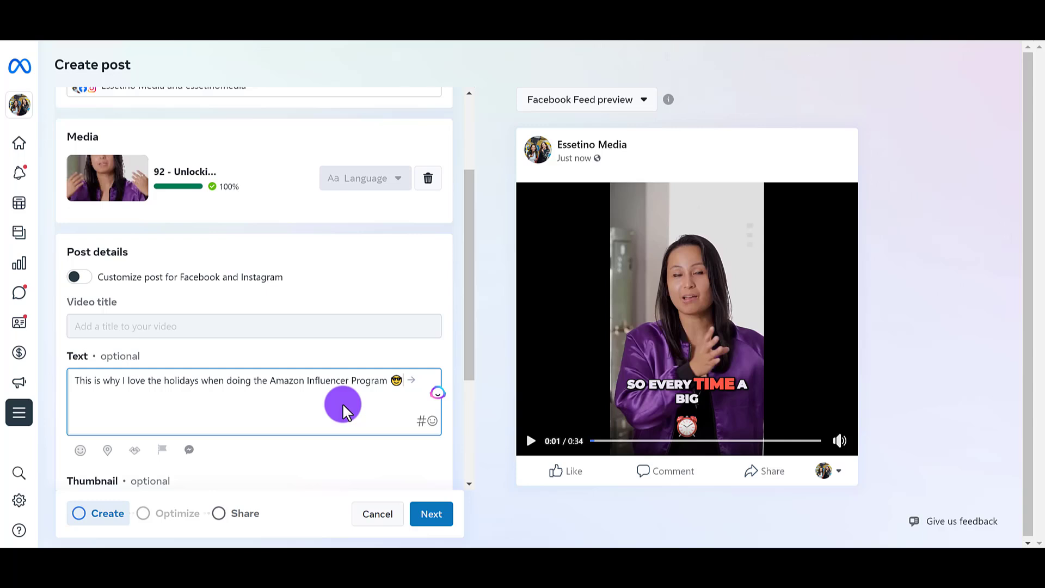
Use the second suggested frame as the video thumbnail.
{"action": "scroll", "coordinate": [409, 442], "scroll_direction": "down", "scroll_amount": 3}
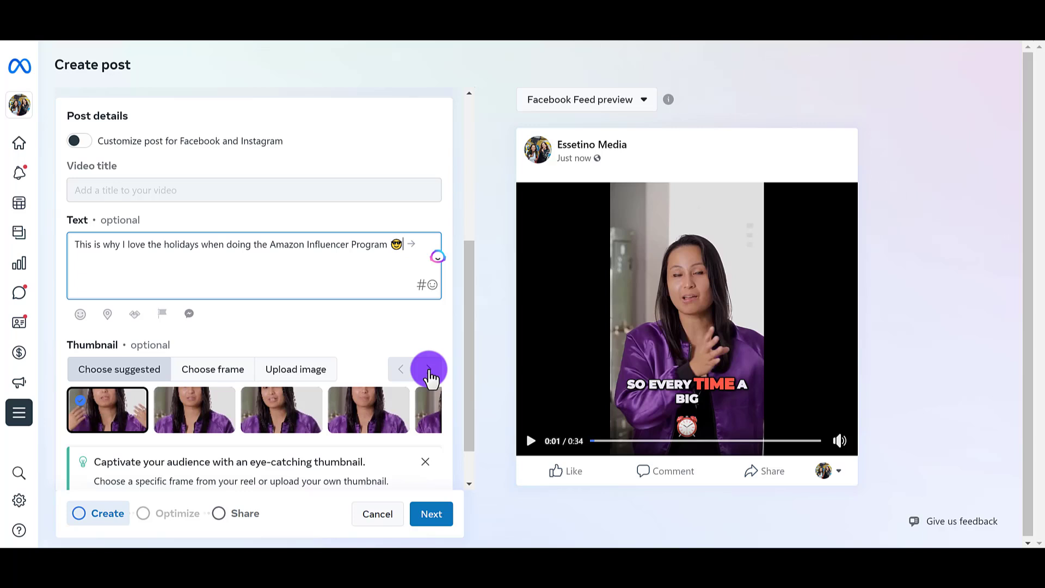
{"action": "left_click", "coordinate": [429, 371]}
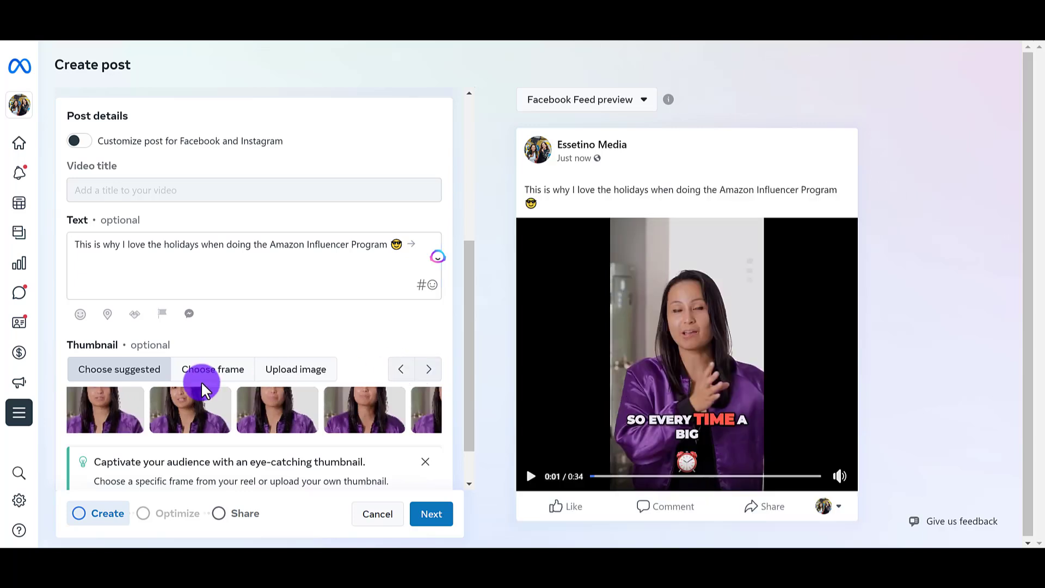
{"action": "left_click", "coordinate": [188, 400]}
{"action": "scroll", "coordinate": [207, 342], "scroll_direction": "down", "scroll_amount": 2}
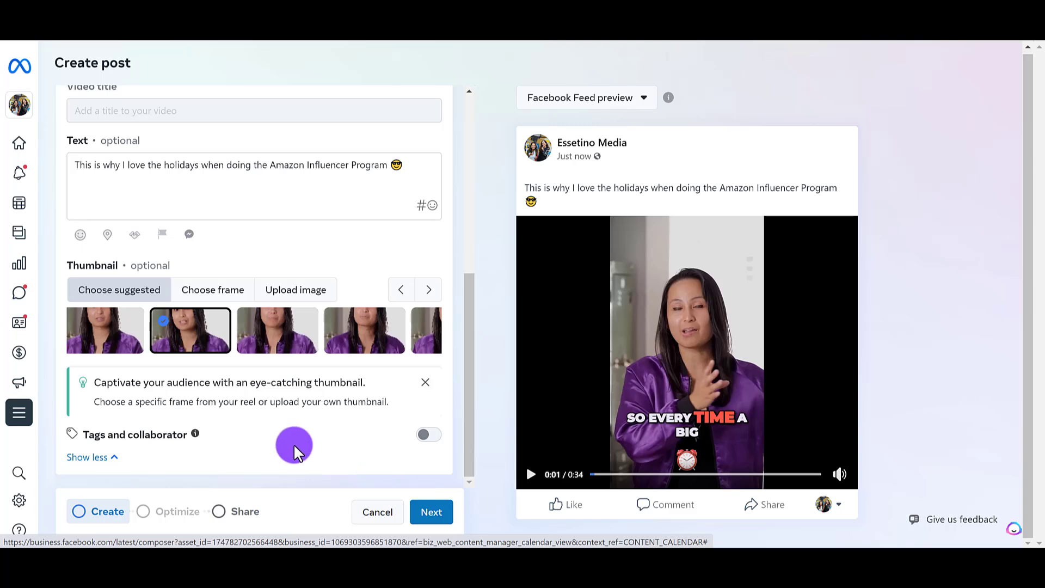
Schedule the video for Oct 7, 2023 at 8:18 PM, hour 08, on Facebook and Instagram.
{"action": "left_click", "coordinate": [429, 512]}
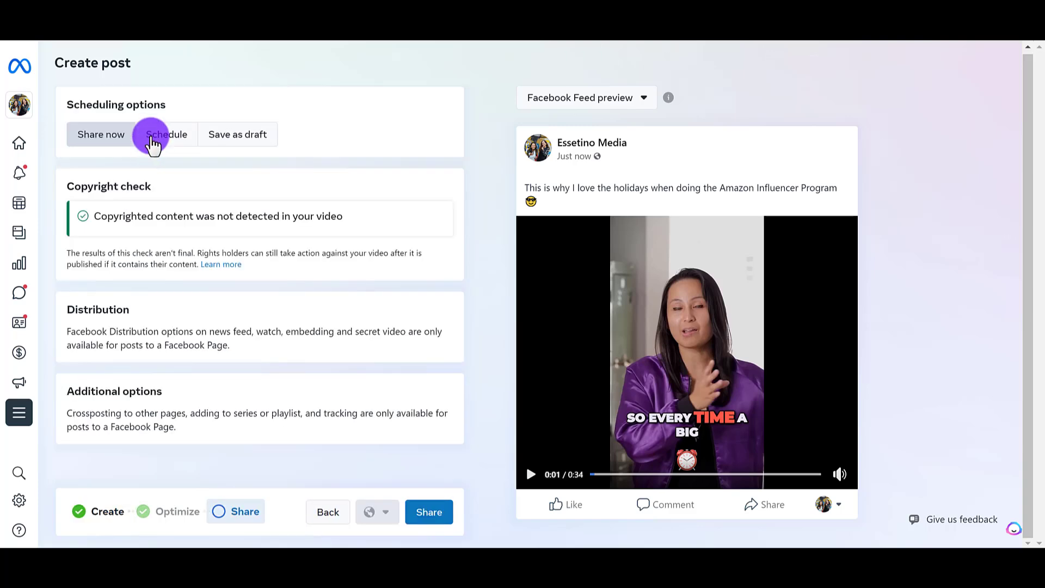
{"action": "left_click", "coordinate": [153, 145]}
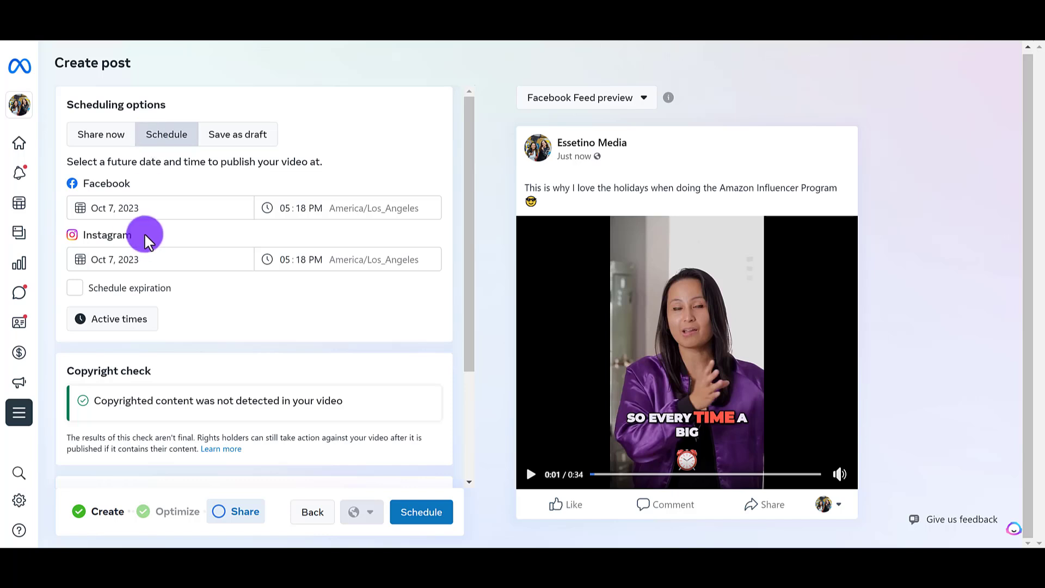
{"action": "left_click", "coordinate": [288, 205]}
{"action": "left_click", "coordinate": [289, 205]}
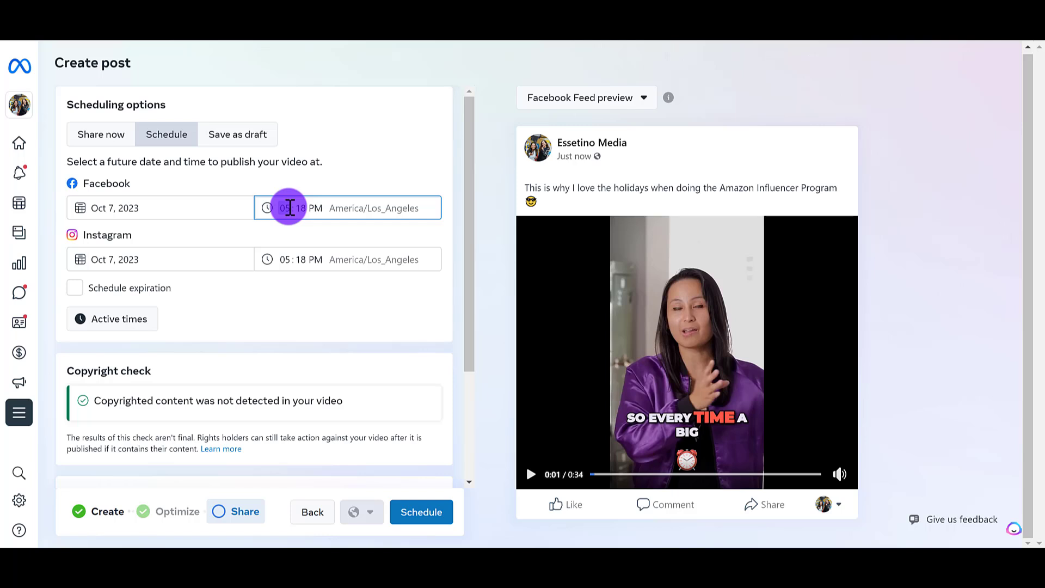
{"action": "type", "text": "8"}
{"action": "left_click", "coordinate": [284, 266]}
{"action": "scroll", "coordinate": [284, 266], "scroll_direction": "down", "scroll_amount": 3}
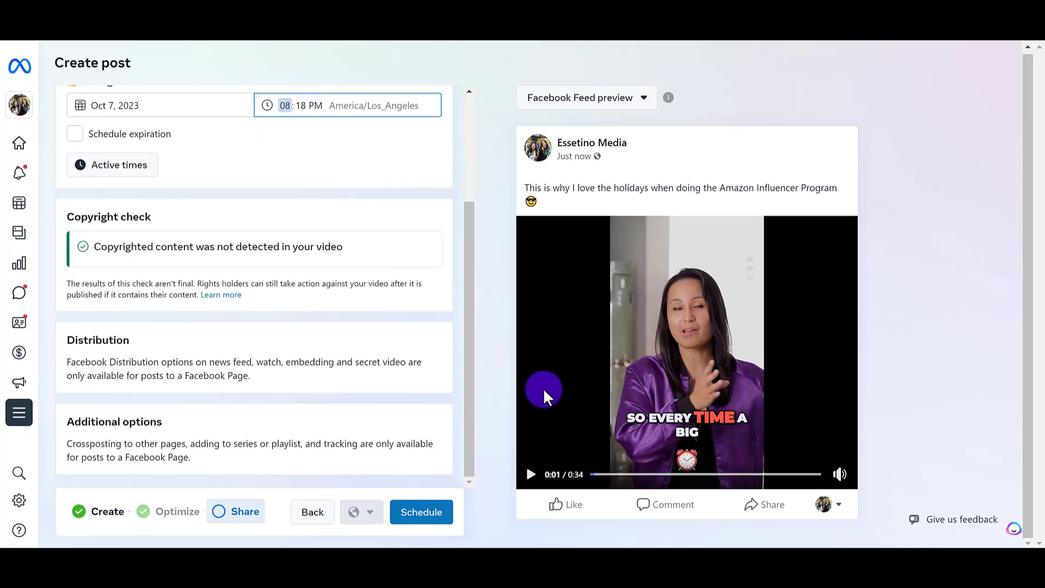
{"action": "left_click", "coordinate": [419, 512]}
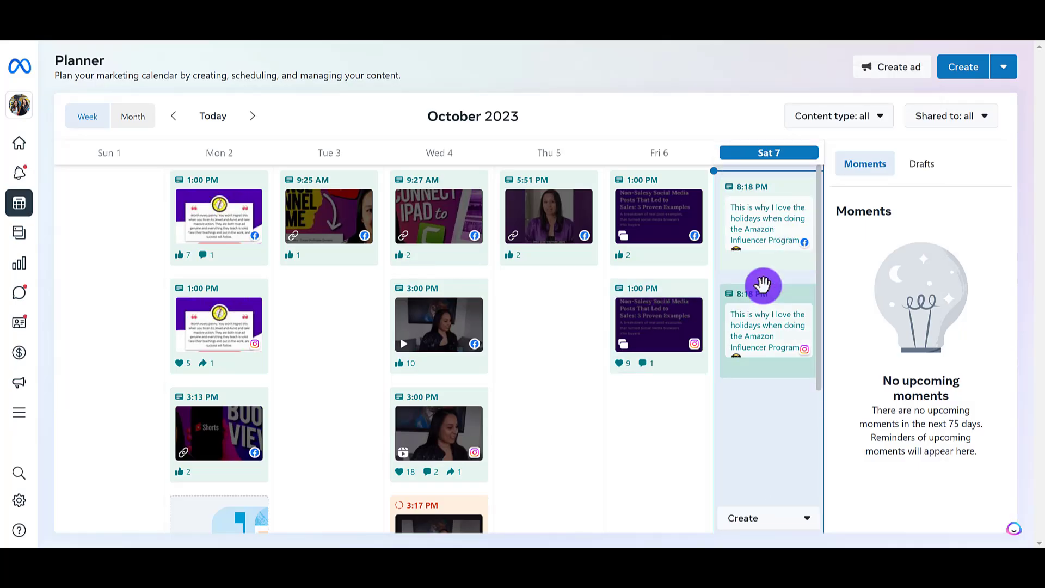
Review the two Saturday Oct 7, 8:18 PM scheduled posts in the Planner.
{"action": "mouse_move", "coordinate": [763, 285]}
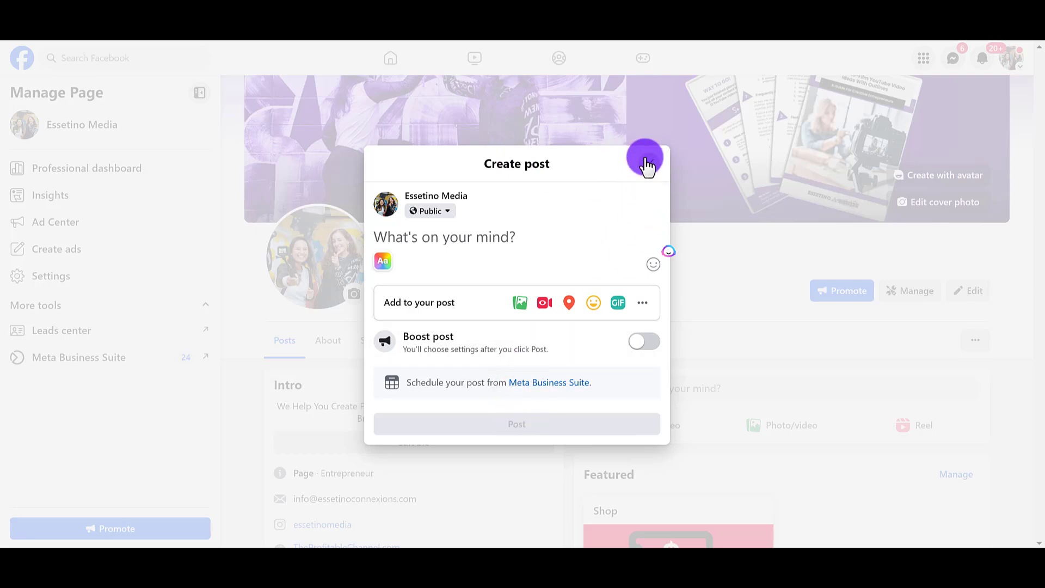
Close the leftover Create post dialog and switch back to the personal Facebook profile.
{"action": "left_click", "coordinate": [647, 163]}
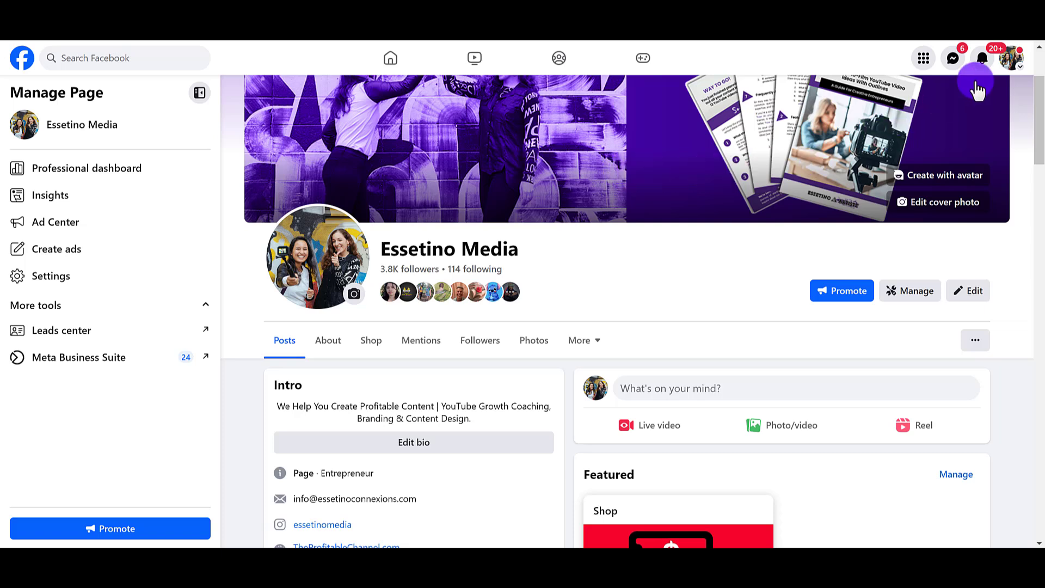
{"action": "left_click", "coordinate": [1013, 64]}
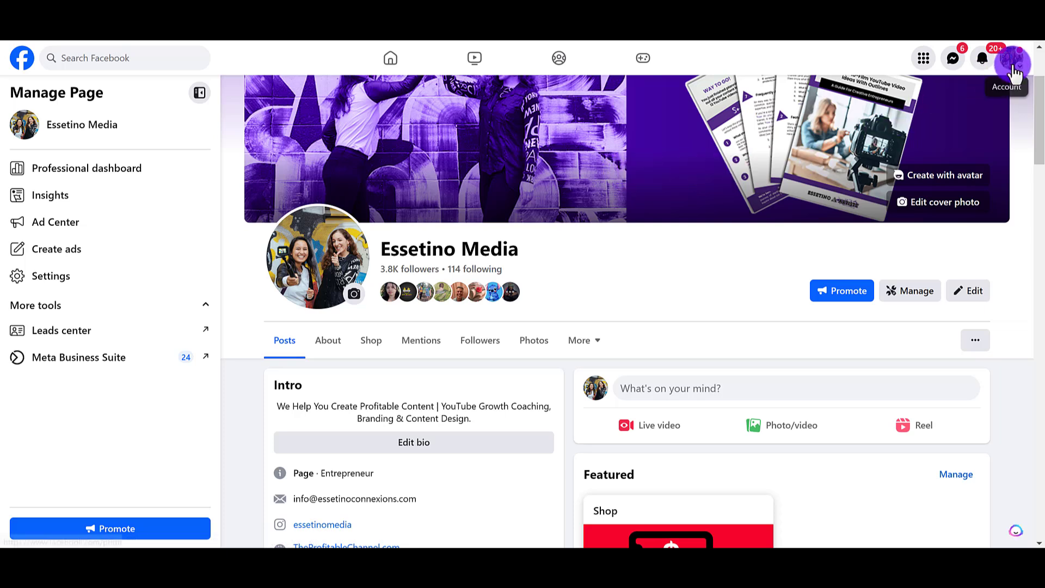
{"action": "left_click", "coordinate": [1013, 65]}
{"action": "left_click", "coordinate": [912, 143]}
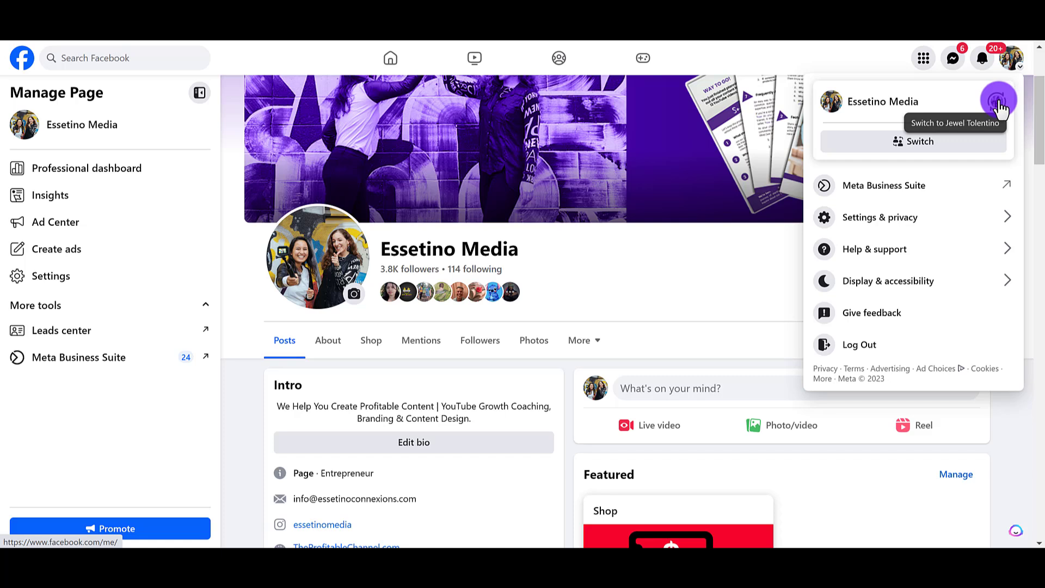
{"action": "left_click", "coordinate": [999, 104]}
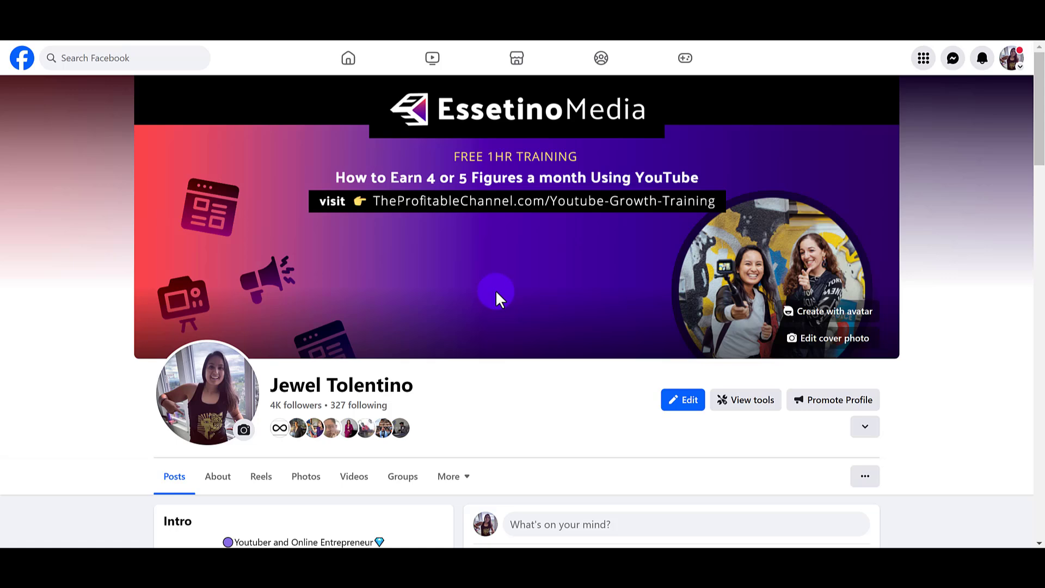
{"action": "scroll", "coordinate": [495, 290], "scroll_direction": "down", "scroll_amount": 5}
{"action": "scroll", "coordinate": [500, 414], "scroll_direction": "up", "scroll_amount": 5}
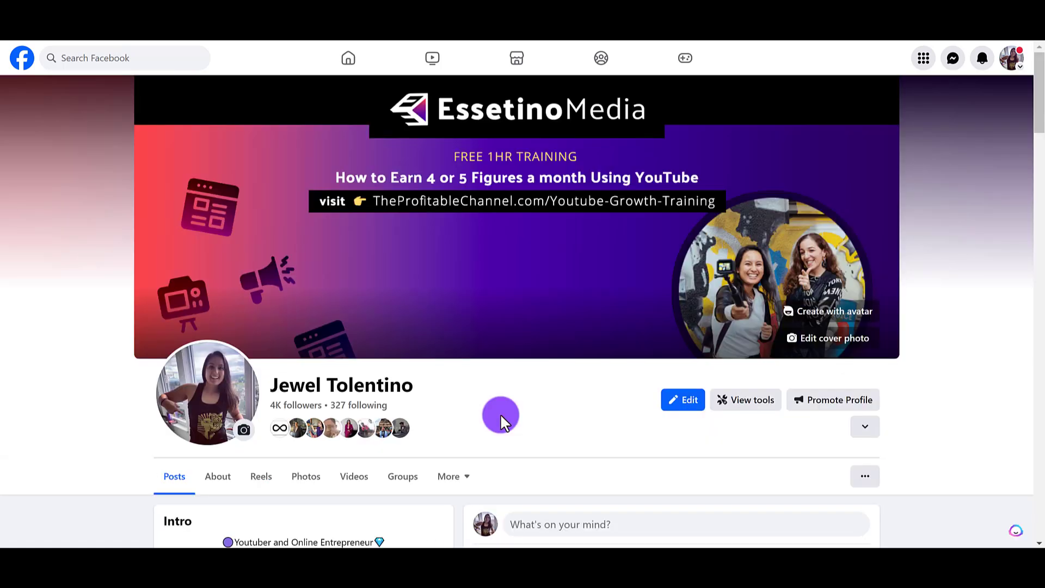